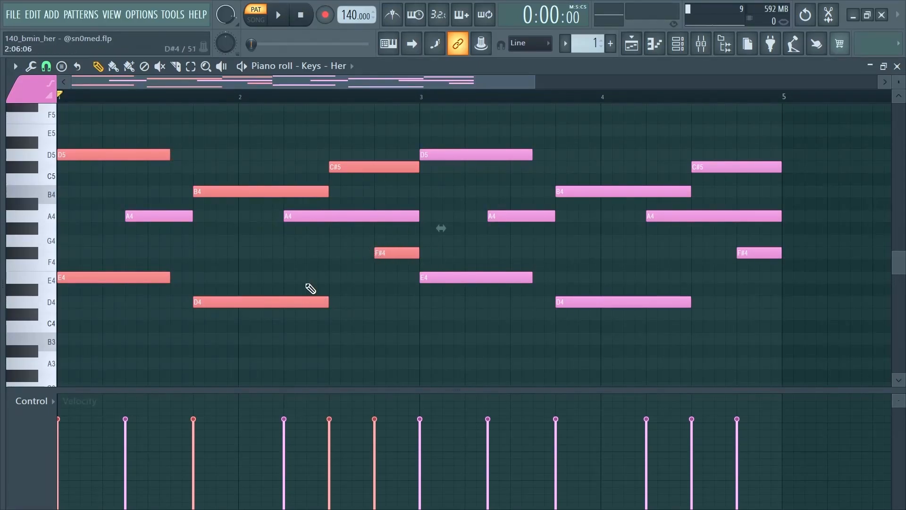
Step: Clear the note selection in the Keys - Her piano roll, and play the Keys - Her and Keys - Underwater patterns
left_click(323, 346, "ctrl")
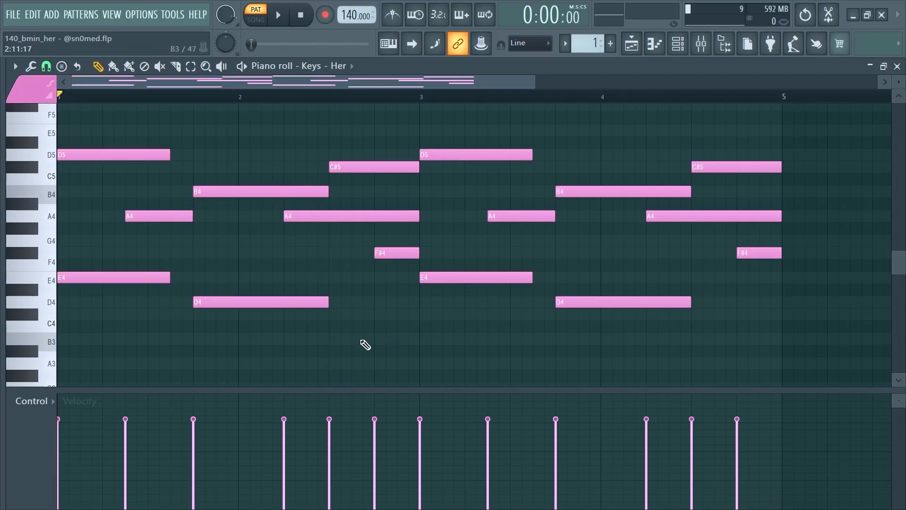
key("space")
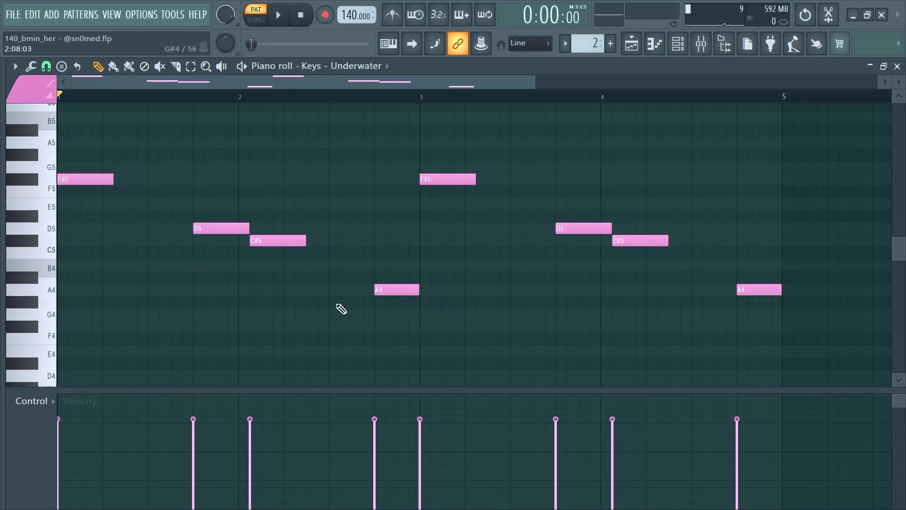
key("space")
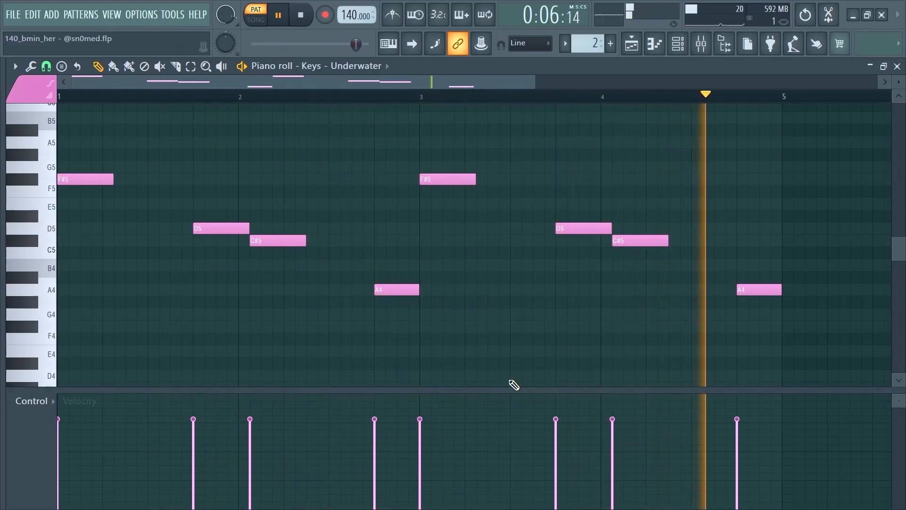
key("space")
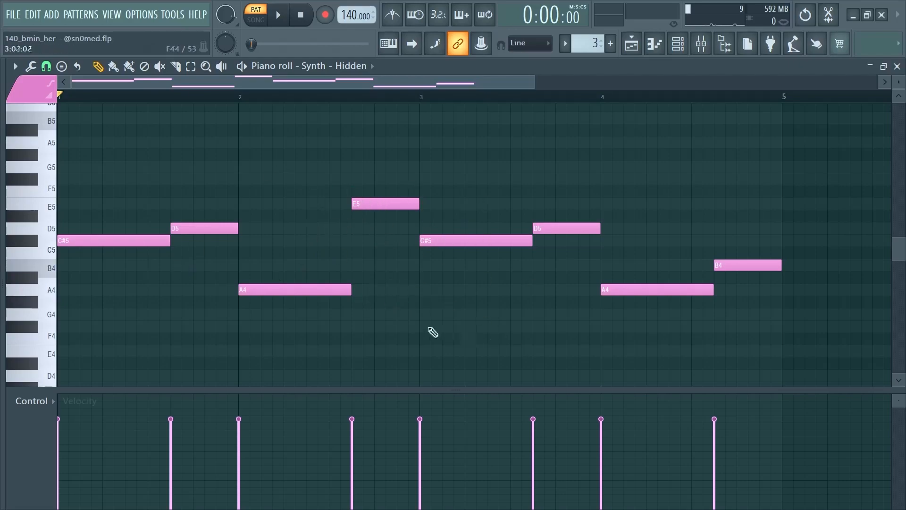
Step: Play the Synth - Hidden pattern in the piano roll and locate its preset in the browser
key("space")
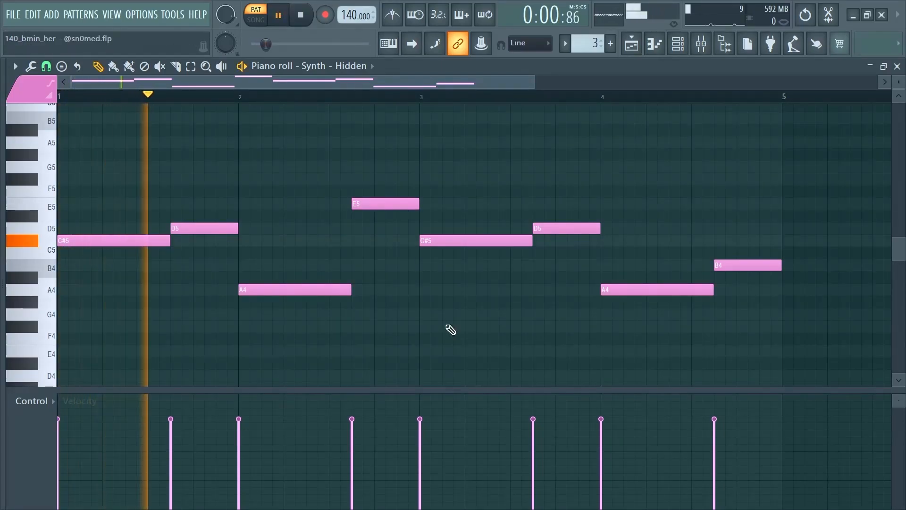
key("space")
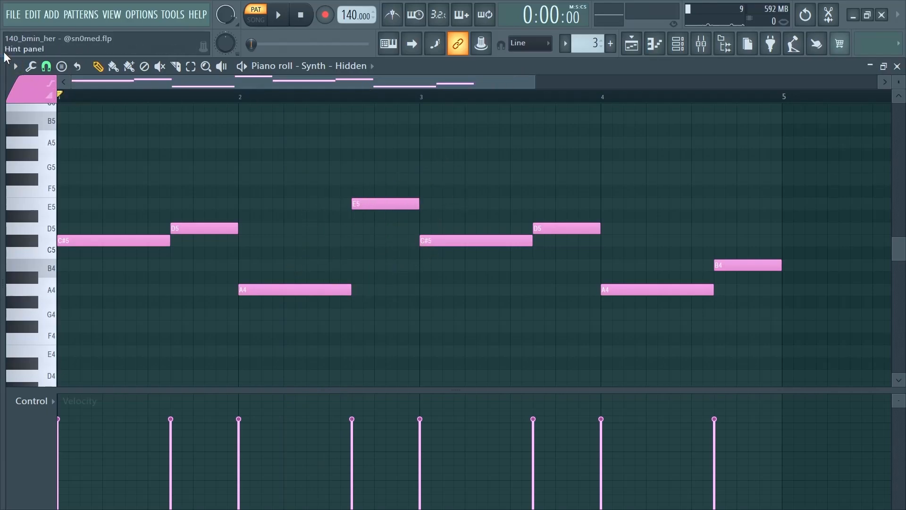
mouse_move(1, 61)
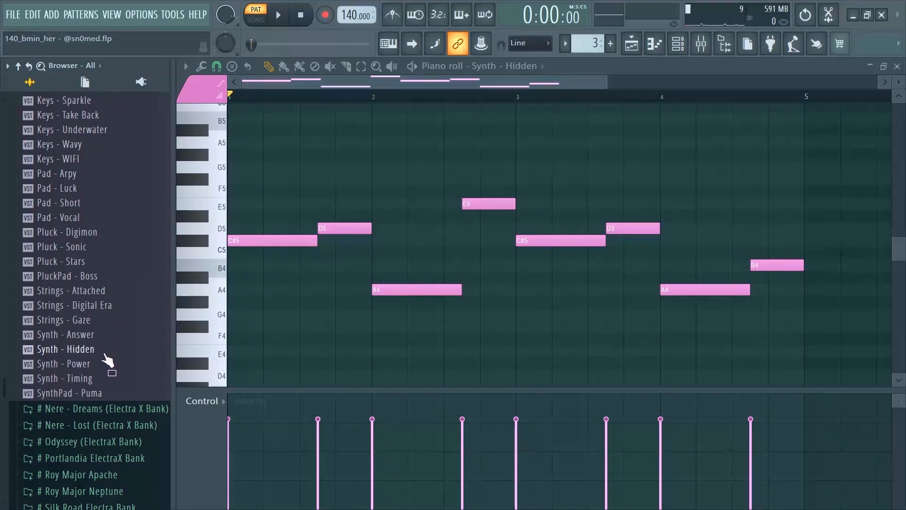
left_click_drag(90, 353, 375, 288)
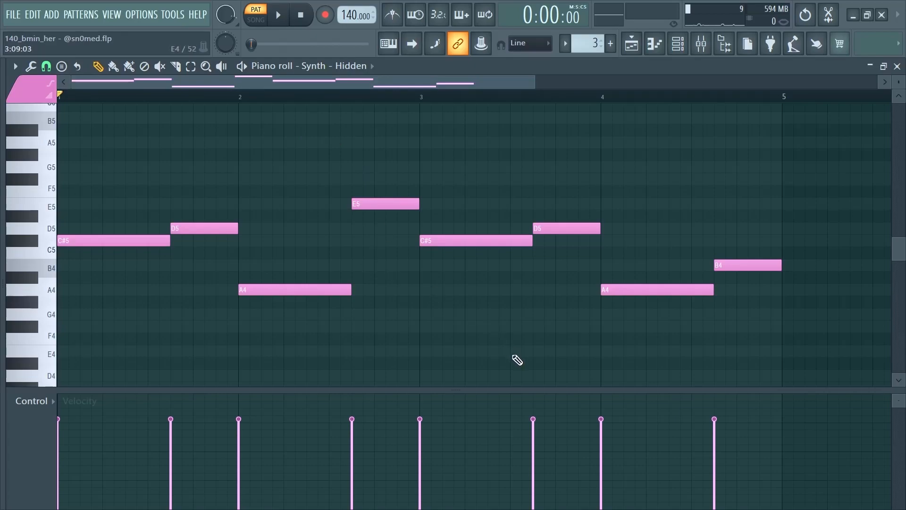
key("space")
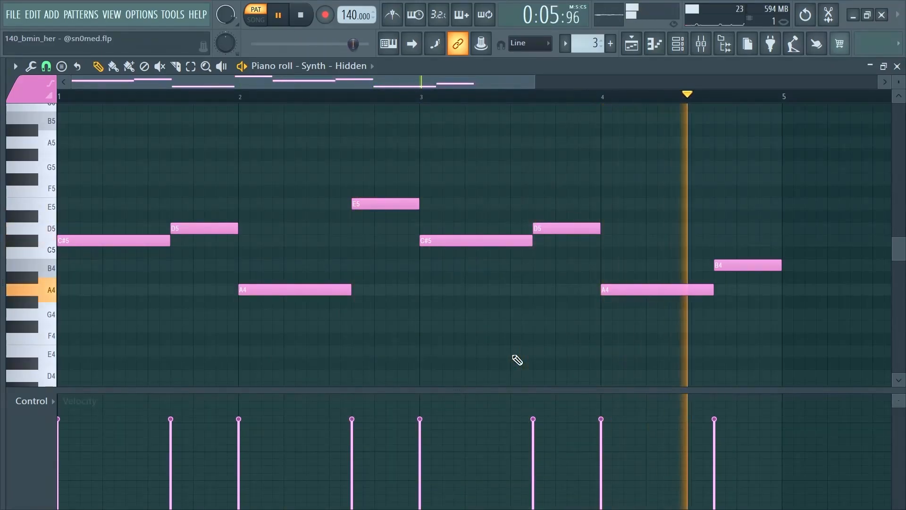
key("space")
Step: Inspect the Fruity parametric EQ 2 on Insert 1 and the Fruity soft clipper on the Master track in the mixer
key("F5")
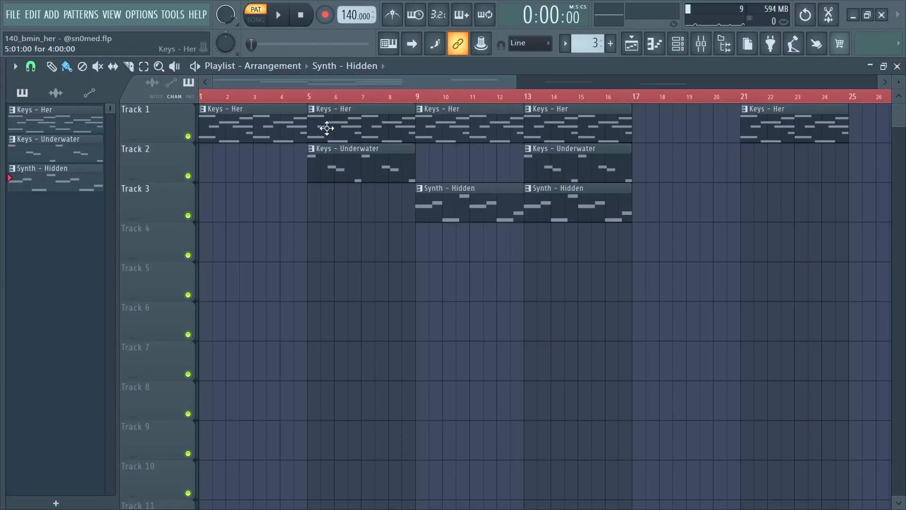
left_click(701, 44)
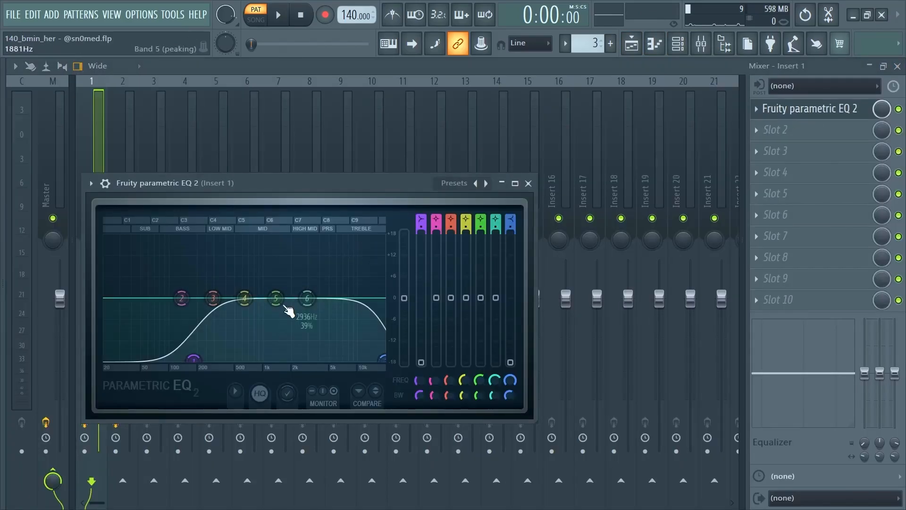
left_click(528, 183)
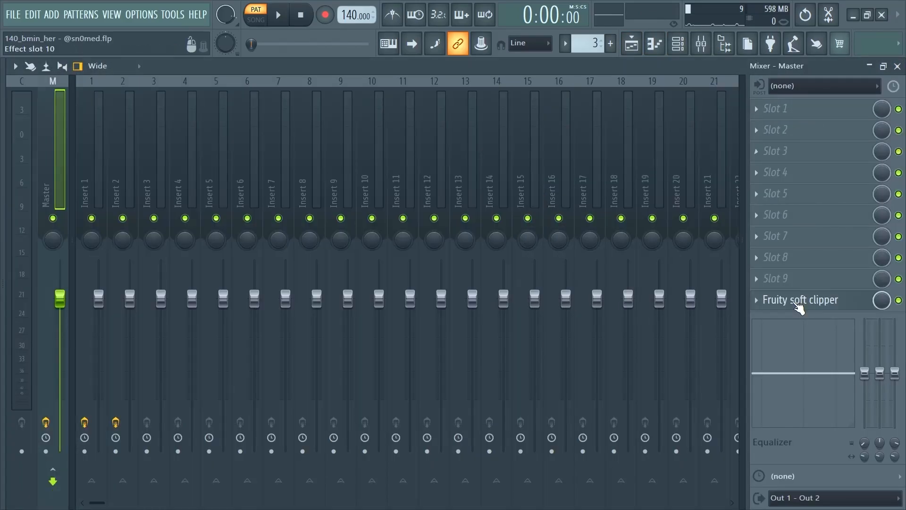
left_click(815, 305)
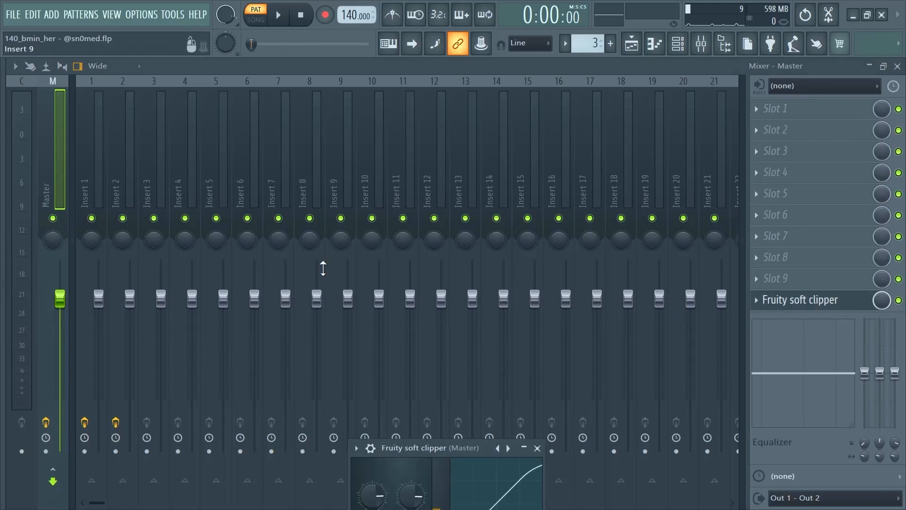
left_click_drag(411, 443, 398, 268)
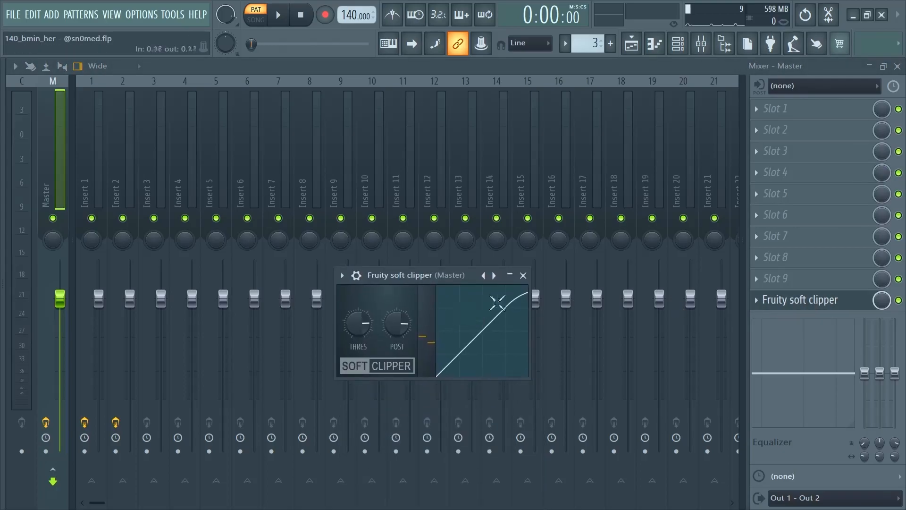
key("F5")
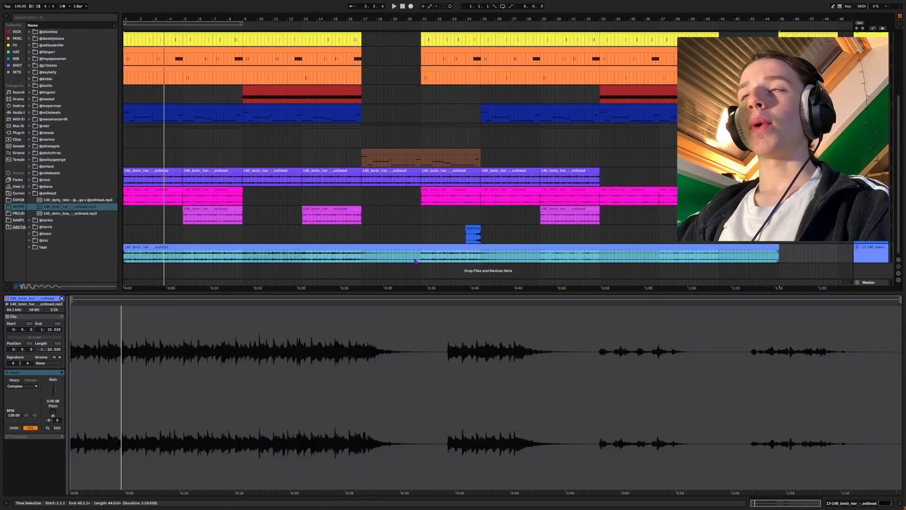
Step: Switch to Ableton Live, clear the full-length loop clip from track 17, and play the purple melody clip at bar 1
left_click_drag(421, 259, 782, 257)
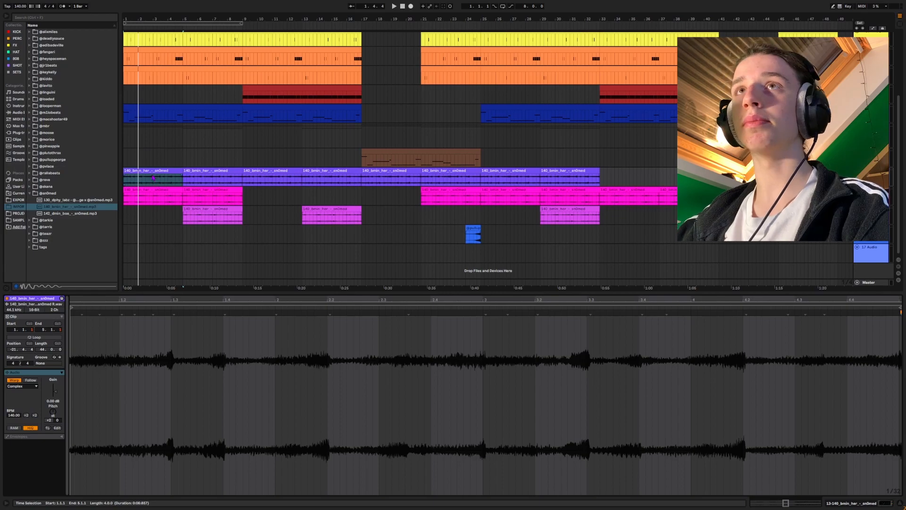
left_click(150, 172)
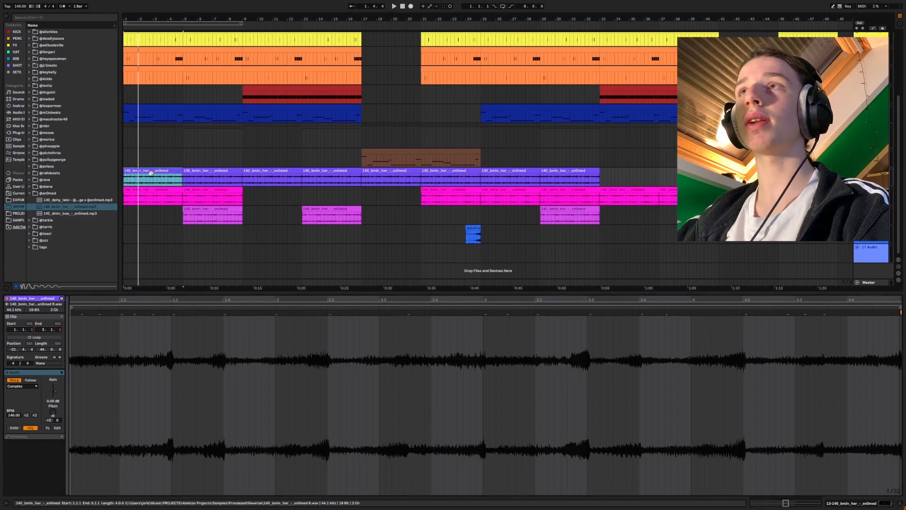
key("space")
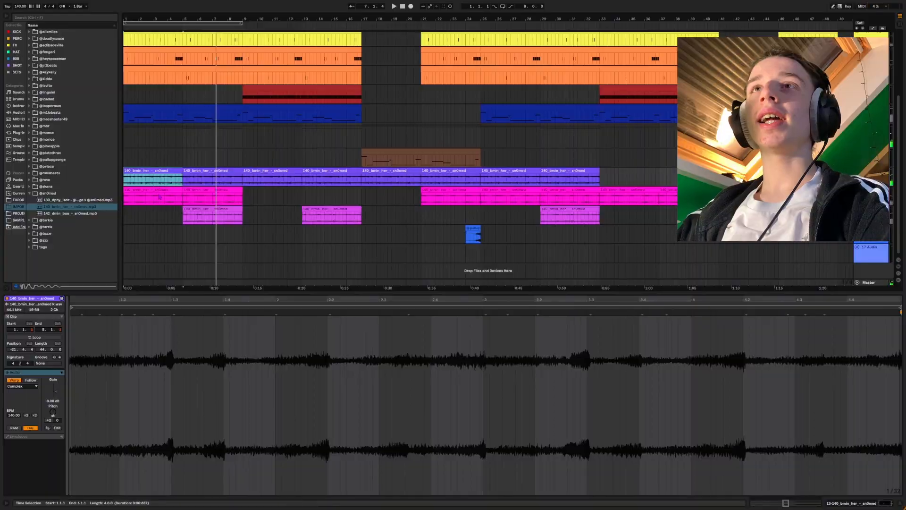
Step: Inspect the pink loop clip at bar 1, and play the violet loop clip at bar 5 on the track below
left_click(160, 198)
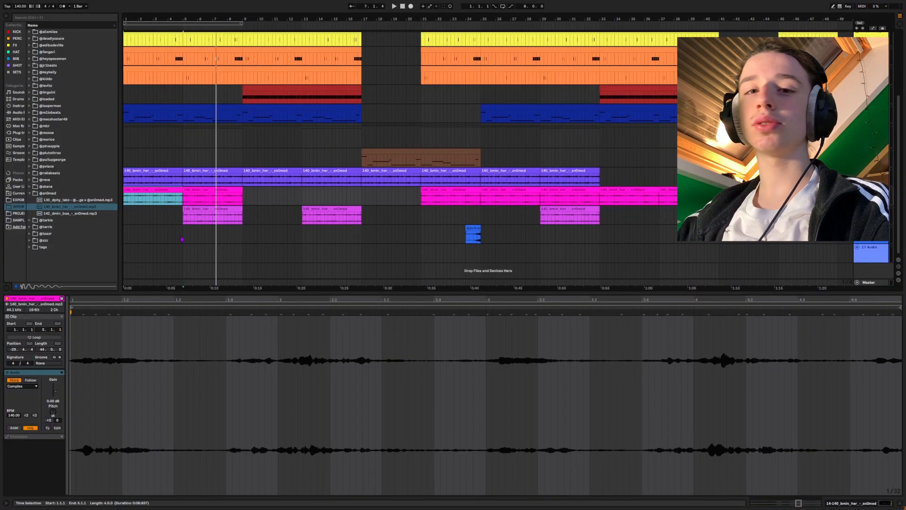
left_click(220, 218)
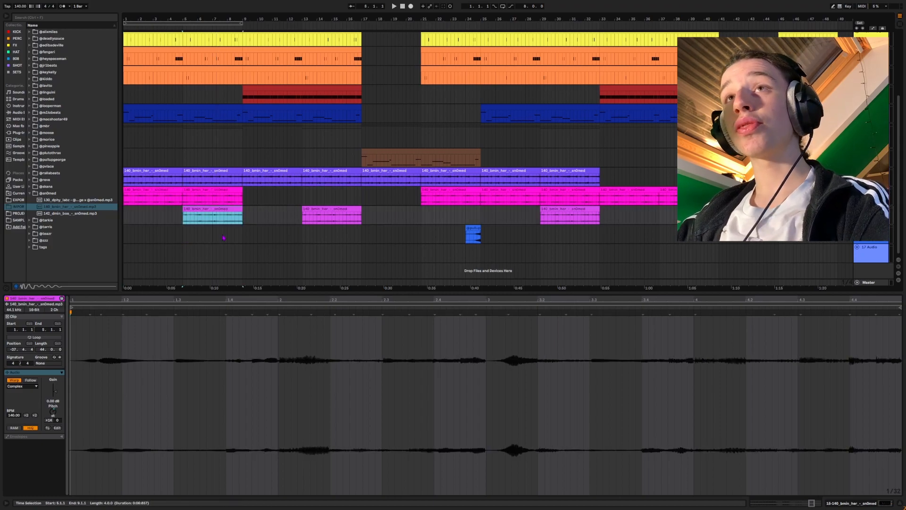
key("space")
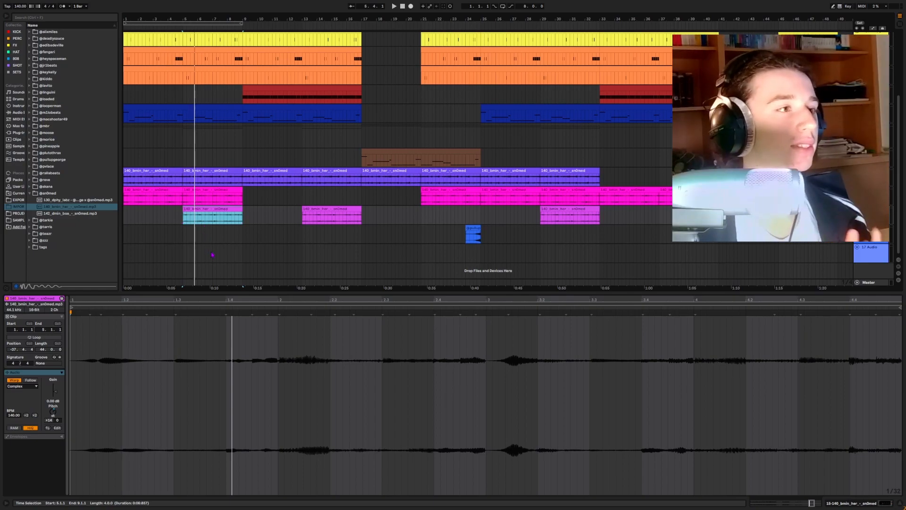
key("space")
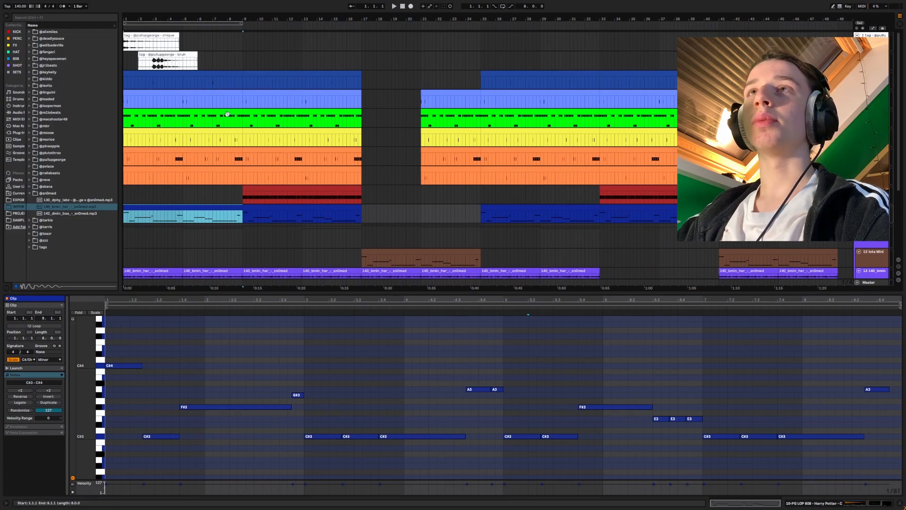
Step: Examine the note placement in the yellow clap clip, and play the green hi-hat clip together with the clap clip
left_click(224, 137)
left_click(214, 358)
scroll(229, 362, "up", 1)
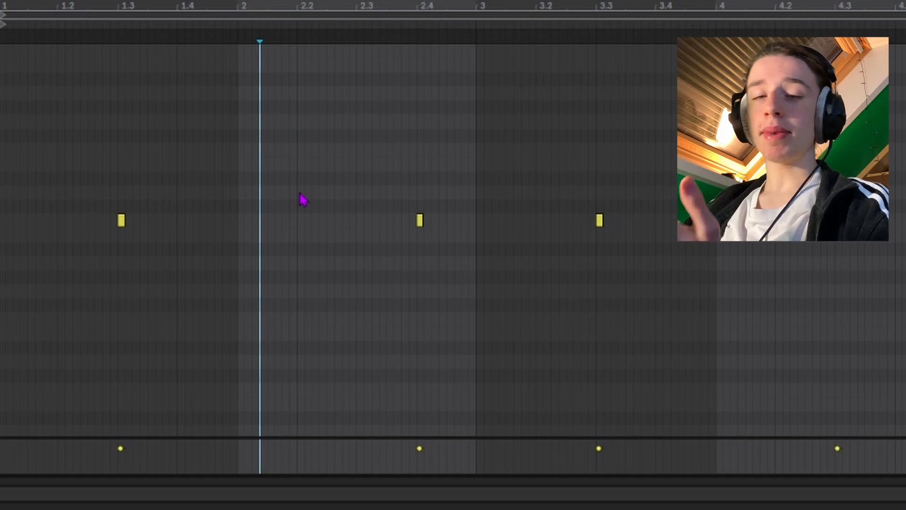
left_click_drag(376, 185, 431, 265)
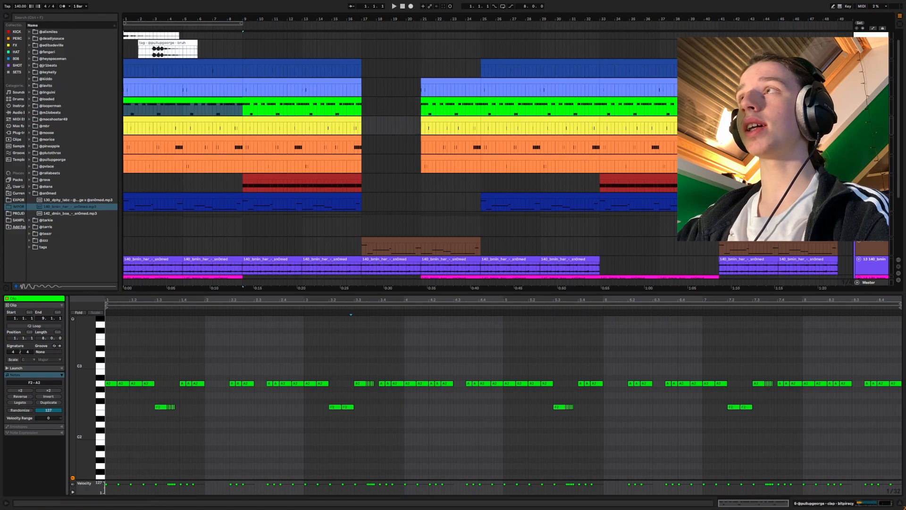
key("space")
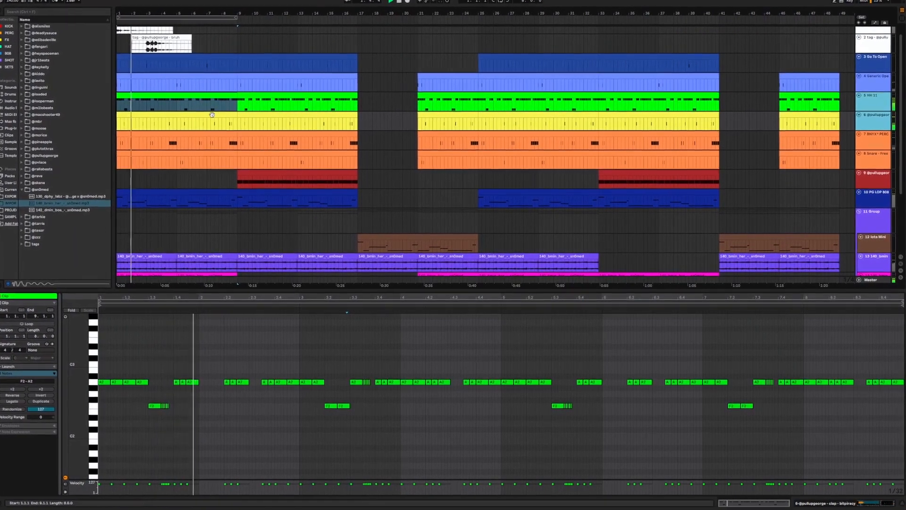
left_click(213, 116, "shift")
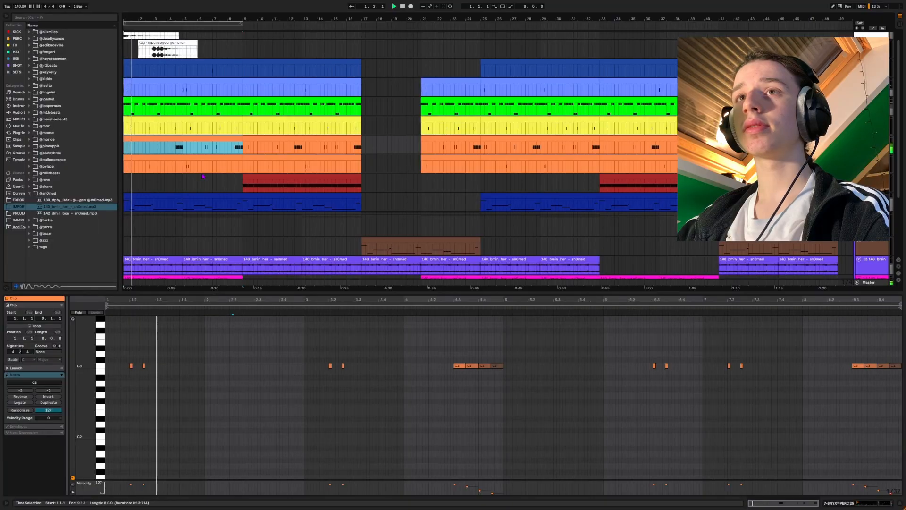
Step: Examine the note patterns of the snare clip on track 8 and the open hat clips during playback
left_click(172, 171)
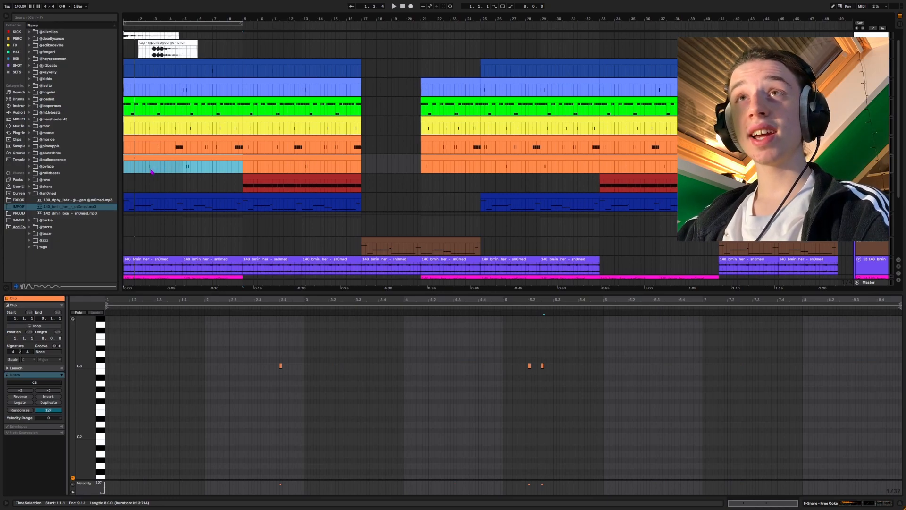
left_click(258, 372)
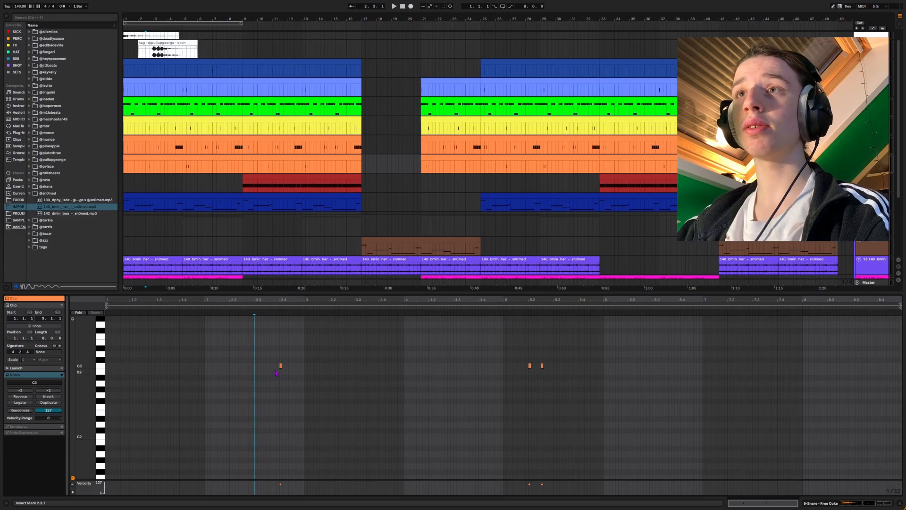
key("space")
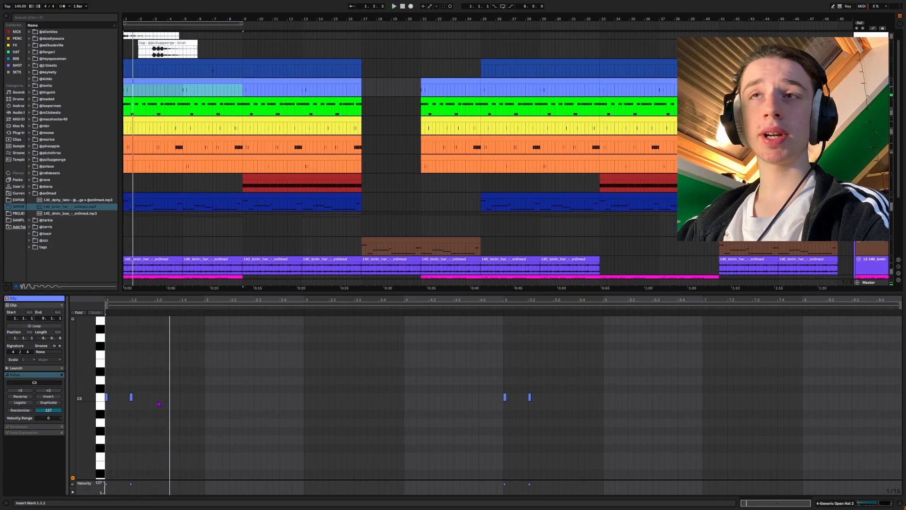
left_click(166, 62)
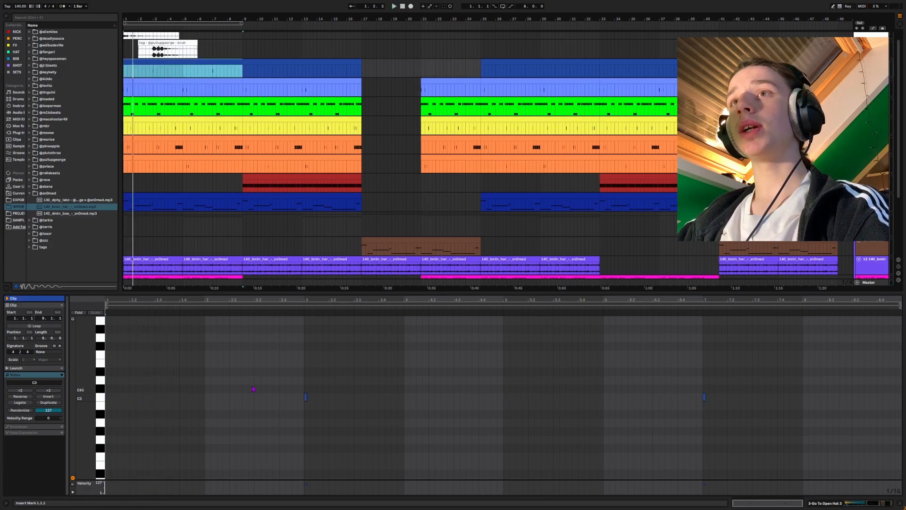
left_click(254, 402)
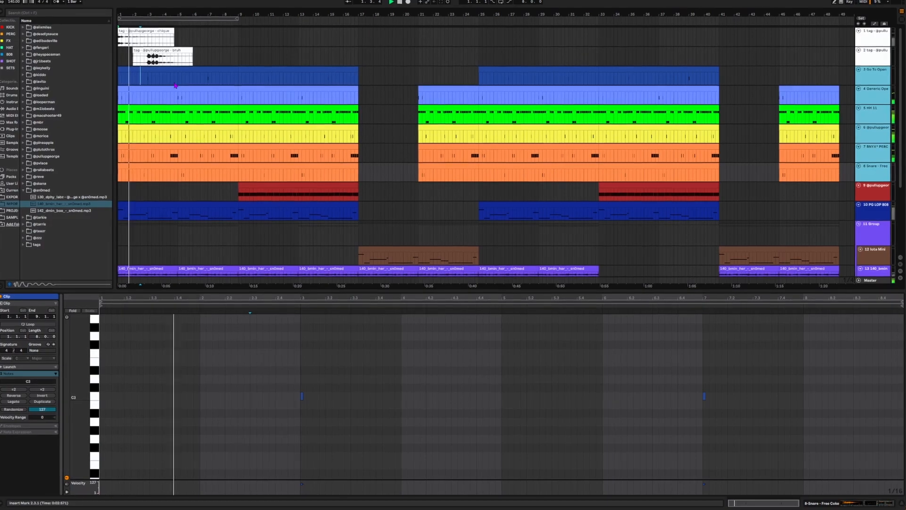
Step: Select the first clips from the dark blue open hat track through the snare track to view their notes together
left_click(179, 69)
left_click(188, 166, "shift")
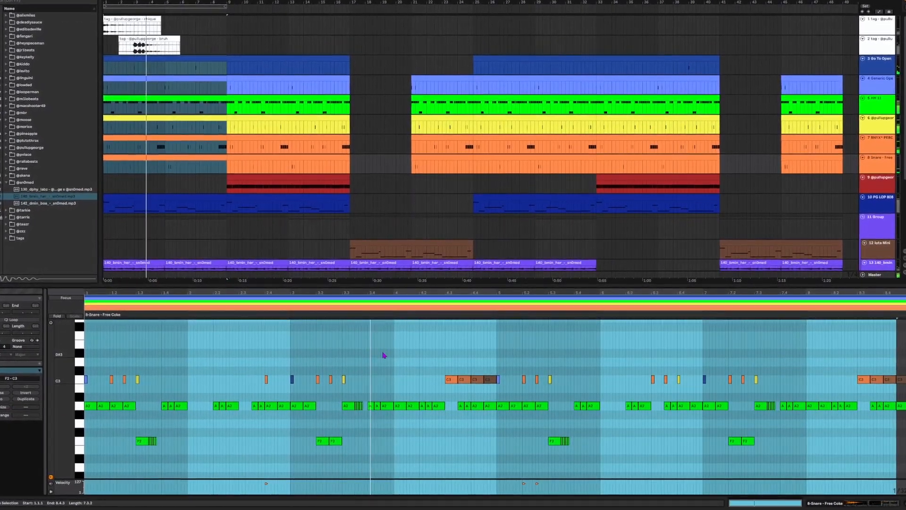
left_click(387, 356)
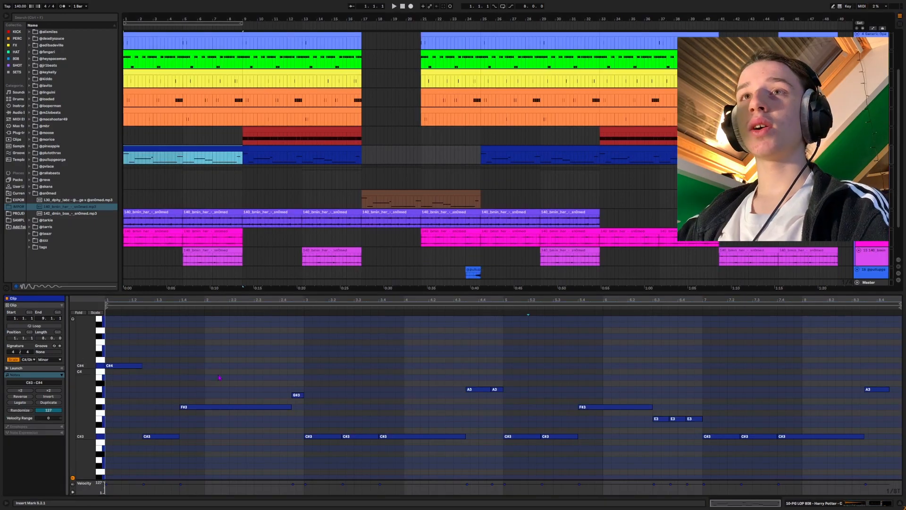
Step: Set the scale root of the 808 clip to C#/Db
scroll(239, 366, "down", 1)
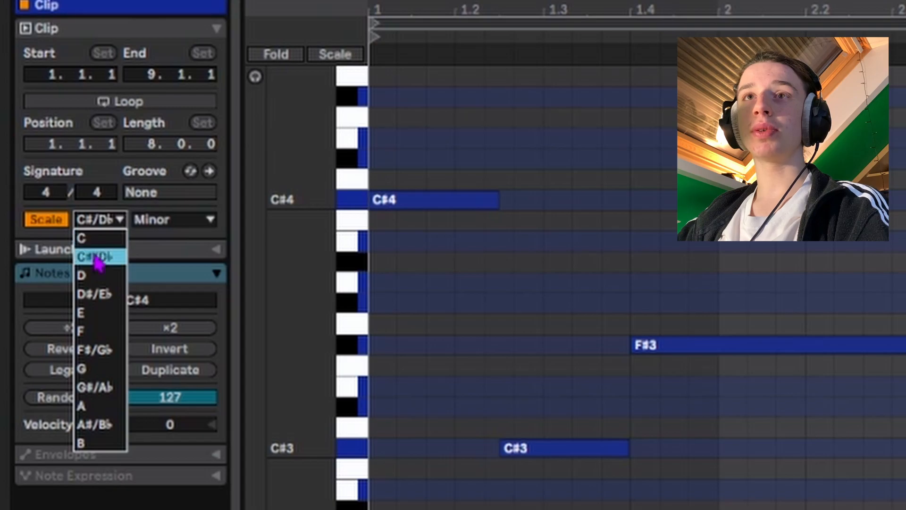
left_click(96, 256)
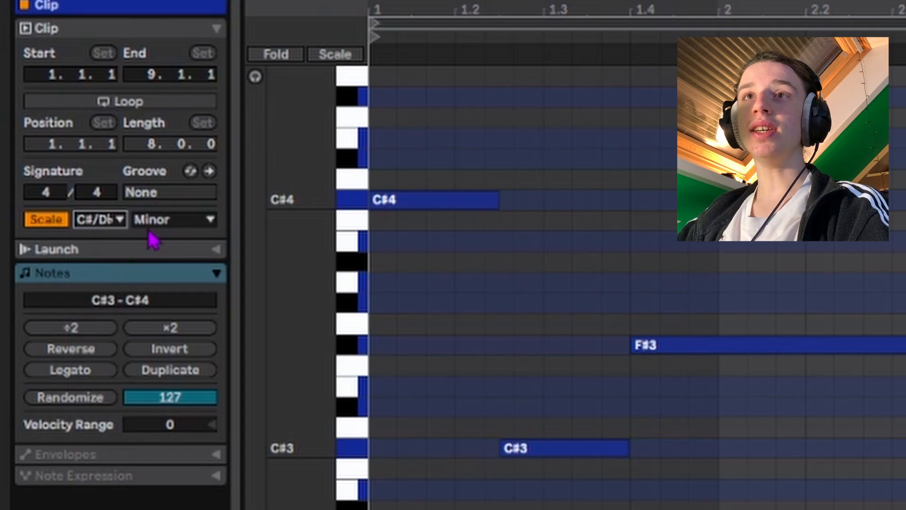
Step: Set the scale type of the 808 clip to Minor
left_click(163, 221)
left_click(163, 219)
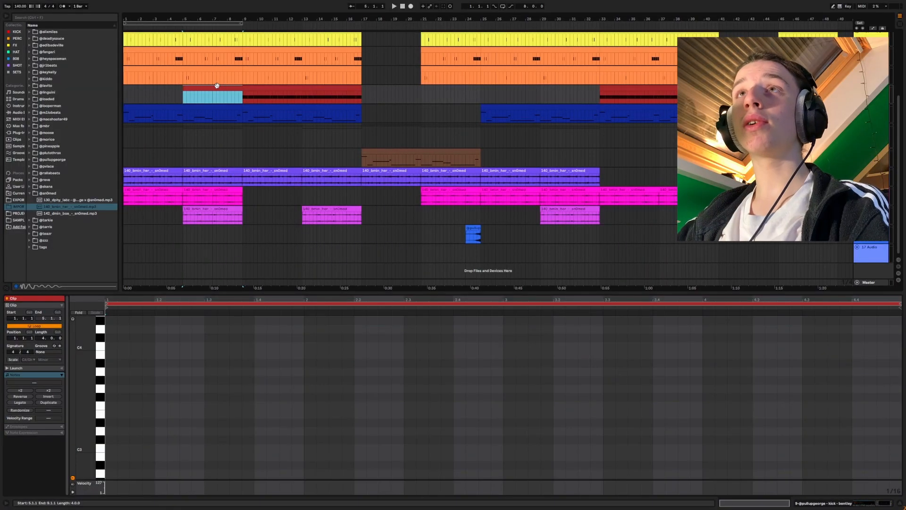
Step: Delete the selected red kick clip spanning bars 5 to 9
key("Delete")
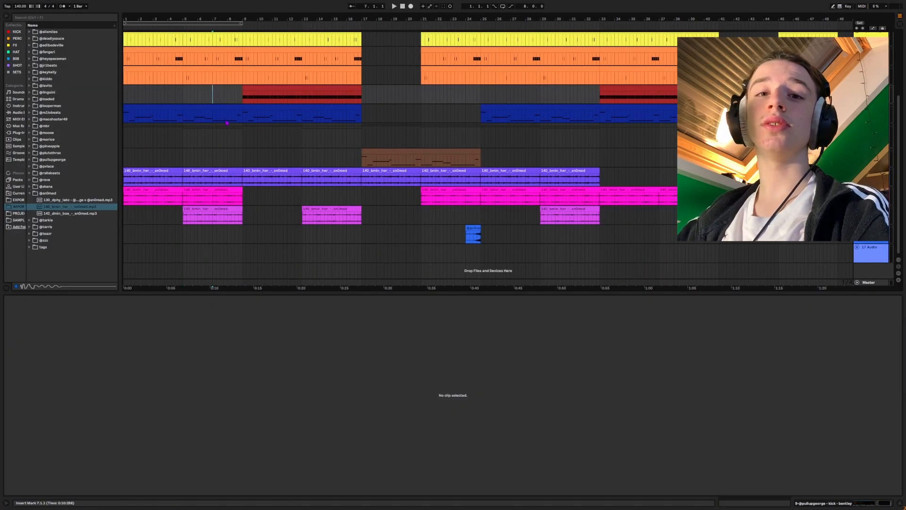
Step: Examine the opening notes of the 808 clip, around the first C#4 note
left_click(366, 158)
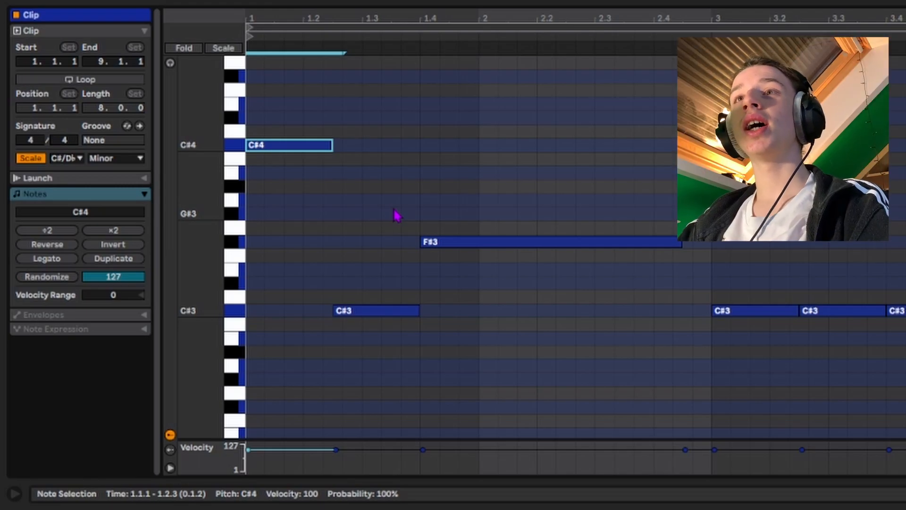
left_click(374, 146)
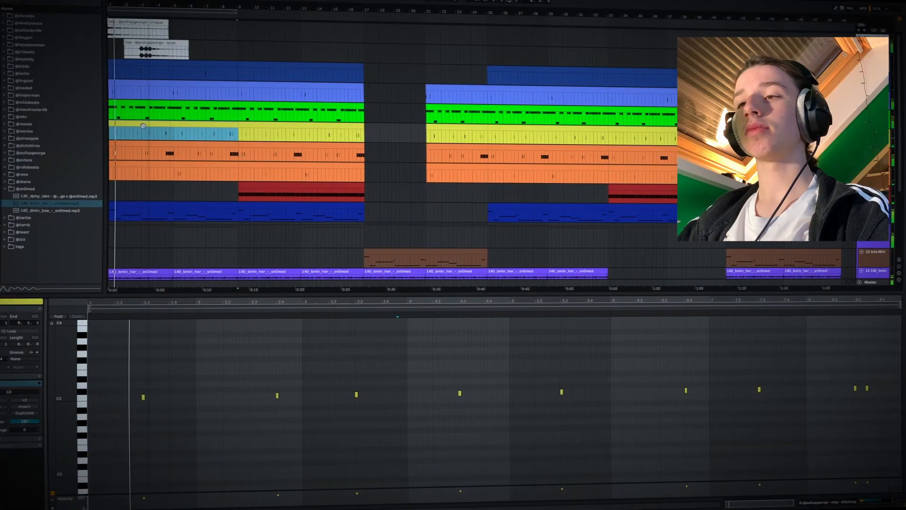
Step: Look over the arrangement during playback, from the tags and drum tracks to the melody loops, and view the second pink loop clip's waveform
scroll(143, 125, "up", 6)
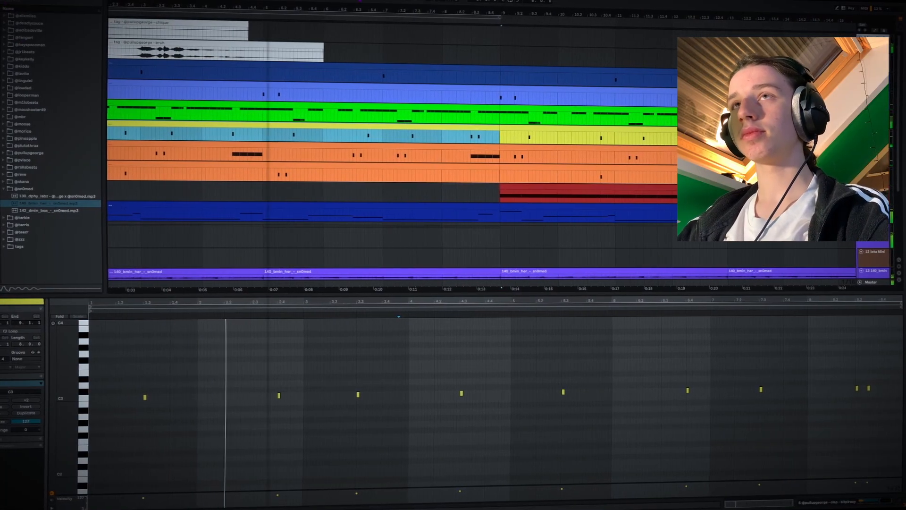
scroll(143, 126, "up", 1)
scroll(392, 156, "down", 2)
scroll(473, 135, "down", 2)
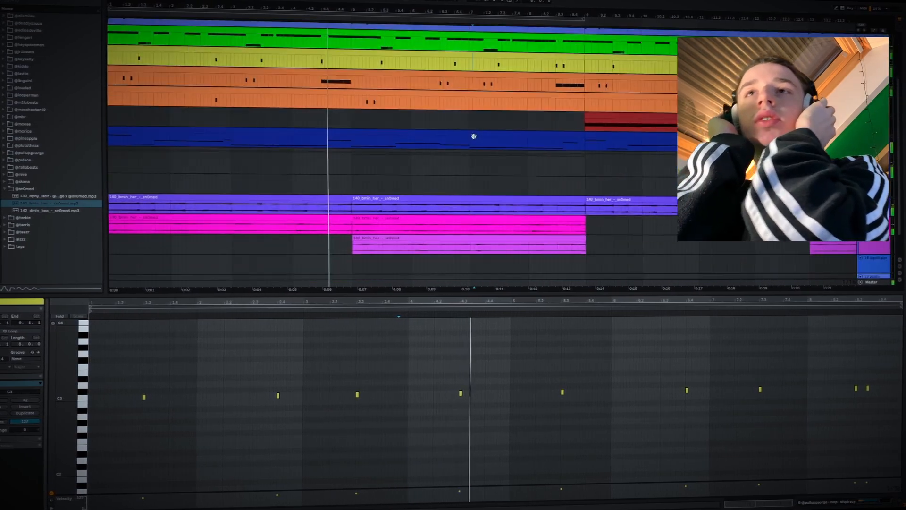
left_click(439, 188)
scroll(439, 188, "up", 3)
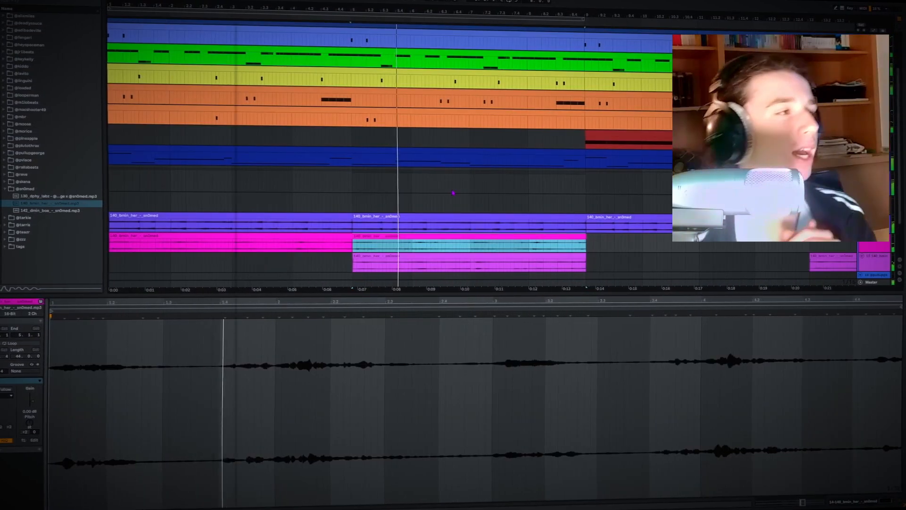
scroll(694, 265, "up", 2)
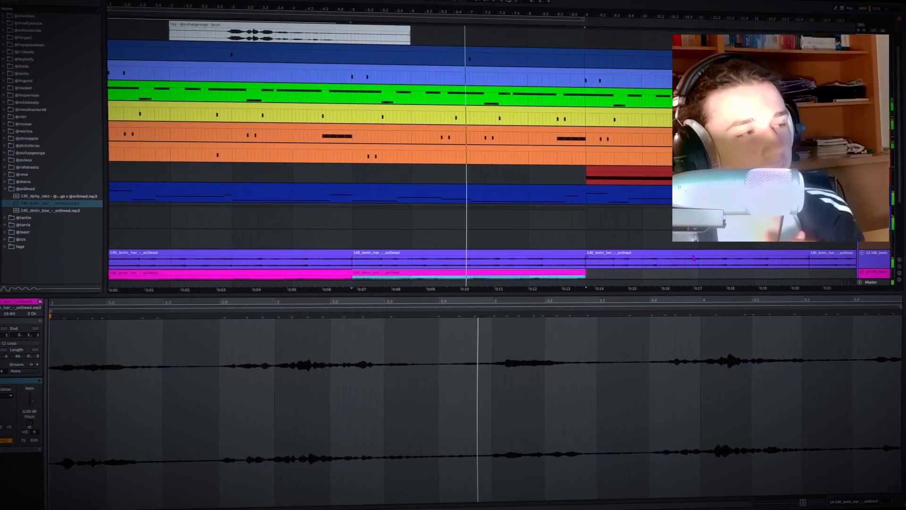
scroll(390, 151, "down", 1)
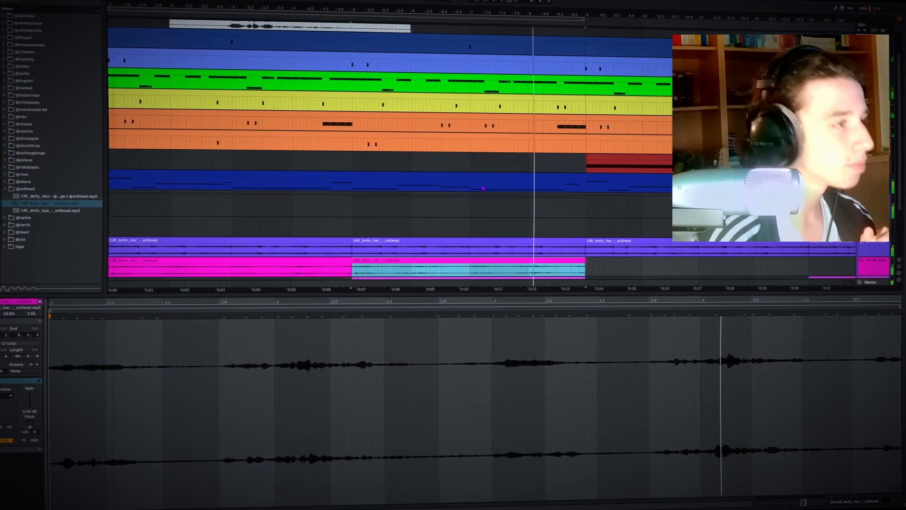
scroll(654, 189, "up", 1)
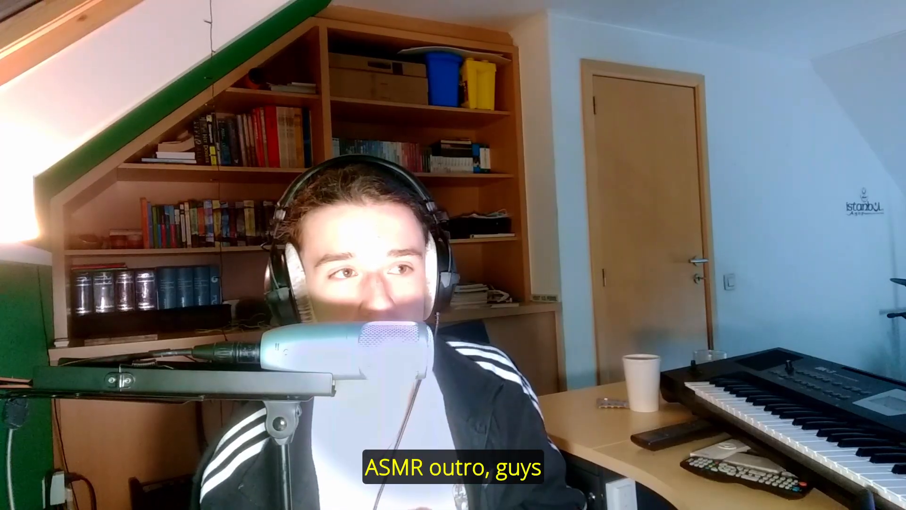